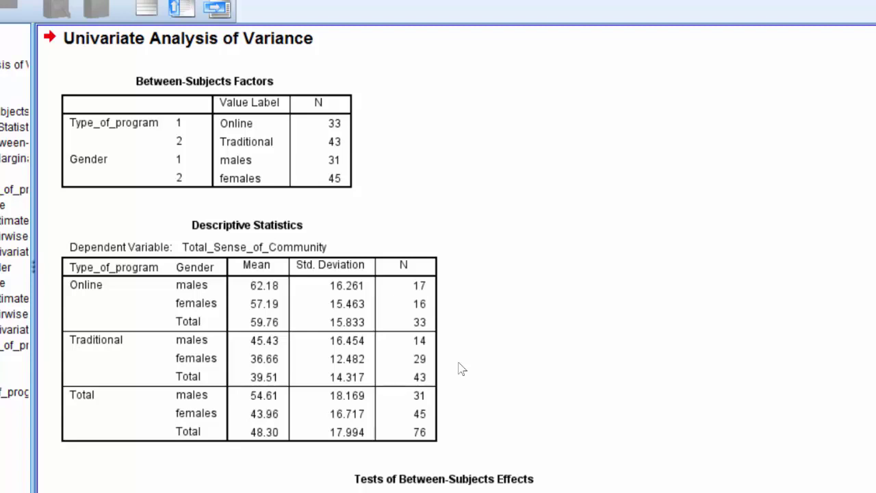
Scroll down through the SPSS output to review the descriptive statistics tables
{"action": "scroll", "coordinate": [444, 260], "scroll_direction": "down", "scroll_amount": 2}
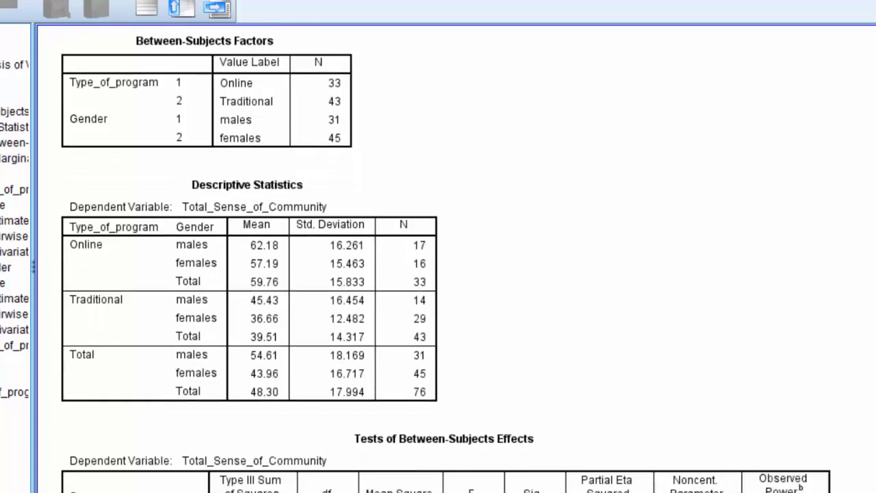
{"action": "scroll", "coordinate": [445, 260], "scroll_direction": "down", "scroll_amount": 3}
{"action": "scroll", "coordinate": [445, 260], "scroll_direction": "down", "scroll_amount": 3}
{"action": "scroll", "coordinate": [445, 260], "scroll_direction": "down", "scroll_amount": 3}
{"action": "scroll", "coordinate": [445, 260], "scroll_direction": "down", "scroll_amount": 3}
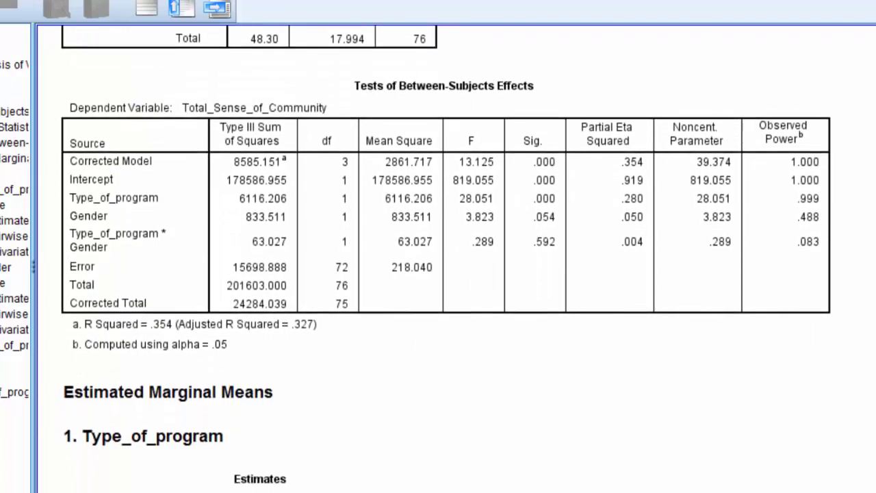
{"action": "scroll", "coordinate": [445, 260], "scroll_direction": "down", "scroll_amount": 3}
{"action": "scroll", "coordinate": [444, 260], "scroll_direction": "down", "scroll_amount": 2}
{"action": "scroll", "coordinate": [445, 260], "scroll_direction": "down", "scroll_amount": 3}
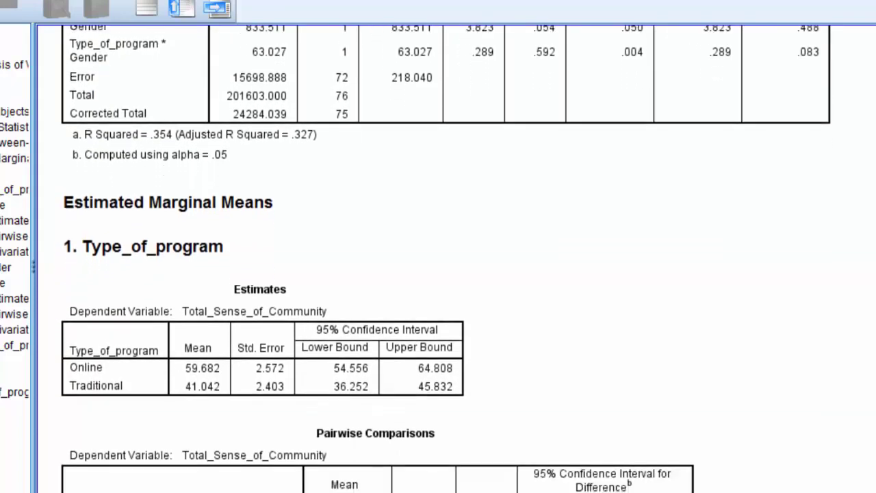
{"action": "scroll", "coordinate": [445, 260], "scroll_direction": "down", "scroll_amount": 2}
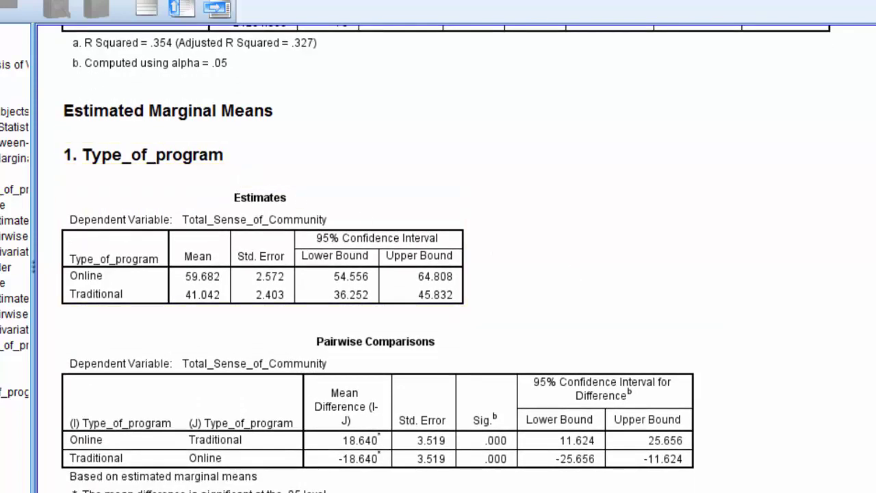
{"action": "scroll", "coordinate": [869, 280], "scroll_direction": "down", "scroll_amount": 4}
{"action": "scroll", "coordinate": [437, 274], "scroll_direction": "down", "scroll_amount": 7}
{"action": "scroll", "coordinate": [438, 274], "scroll_direction": "down", "scroll_amount": 4}
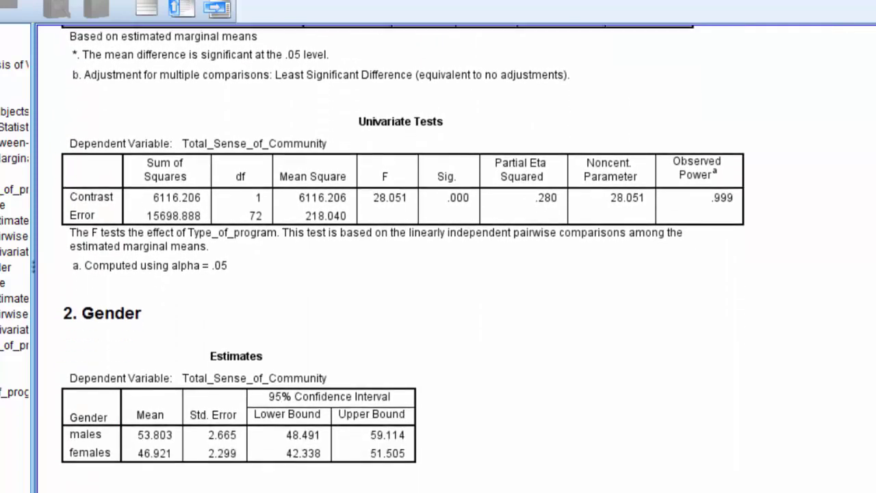
{"action": "scroll", "coordinate": [438, 273], "scroll_direction": "down", "scroll_amount": 4}
{"action": "scroll", "coordinate": [438, 273], "scroll_direction": "down", "scroll_amount": 1}
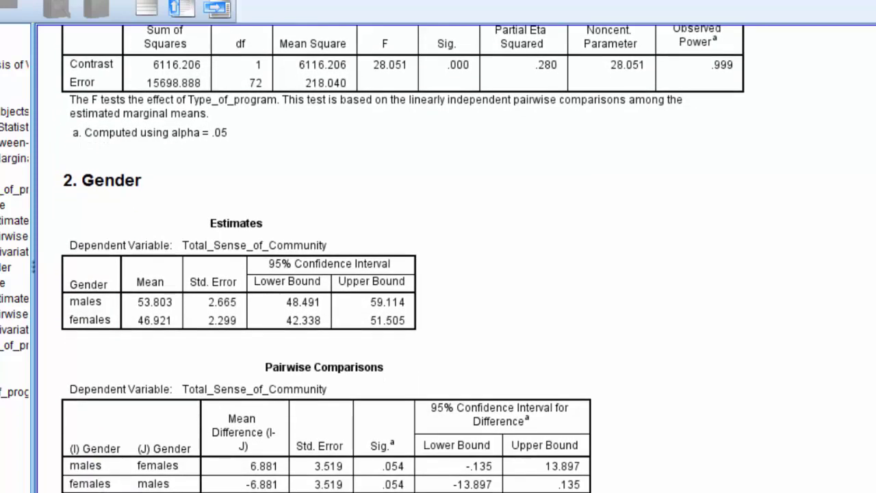
Scroll back up the output, then bring up the Descriptive Statistics Word document
{"action": "scroll", "coordinate": [438, 274], "scroll_direction": "up", "scroll_amount": 1}
{"action": "scroll", "coordinate": [438, 273], "scroll_direction": "up", "scroll_amount": 5}
{"action": "scroll", "coordinate": [438, 273], "scroll_direction": "up", "scroll_amount": 5}
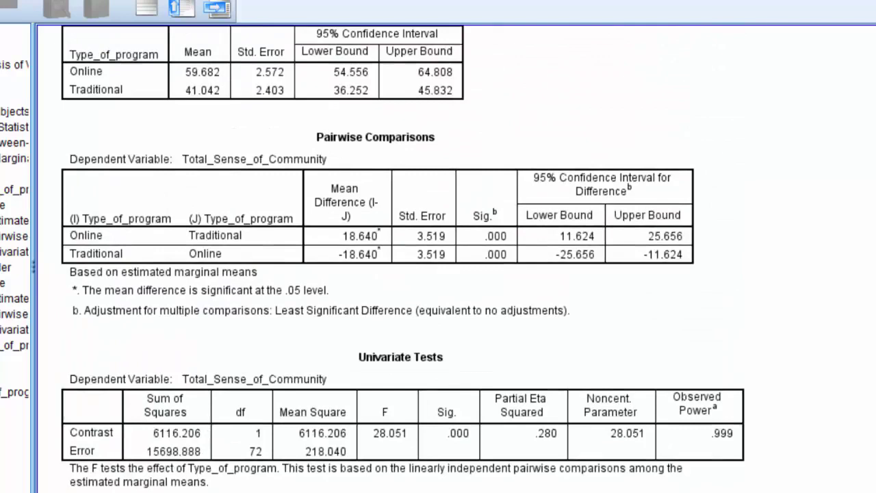
{"action": "scroll", "coordinate": [438, 274], "scroll_direction": "up", "scroll_amount": 6}
{"action": "scroll", "coordinate": [626, 180], "scroll_direction": "up", "scroll_amount": 3}
{"action": "scroll", "coordinate": [626, 180], "scroll_direction": "up", "scroll_amount": 2}
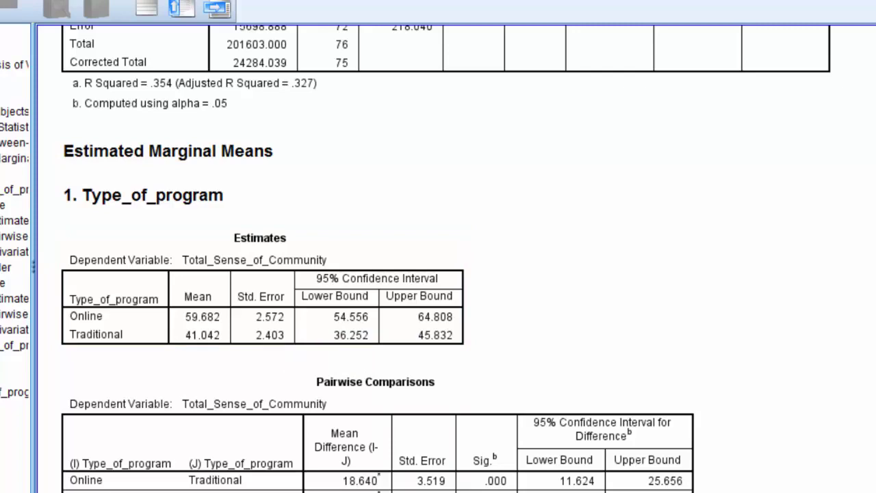
{"action": "scroll", "coordinate": [445, 260], "scroll_direction": "up", "scroll_amount": 5}
{"action": "scroll", "coordinate": [445, 260], "scroll_direction": "up", "scroll_amount": 5}
{"action": "scroll", "coordinate": [444, 260], "scroll_direction": "up", "scroll_amount": 1}
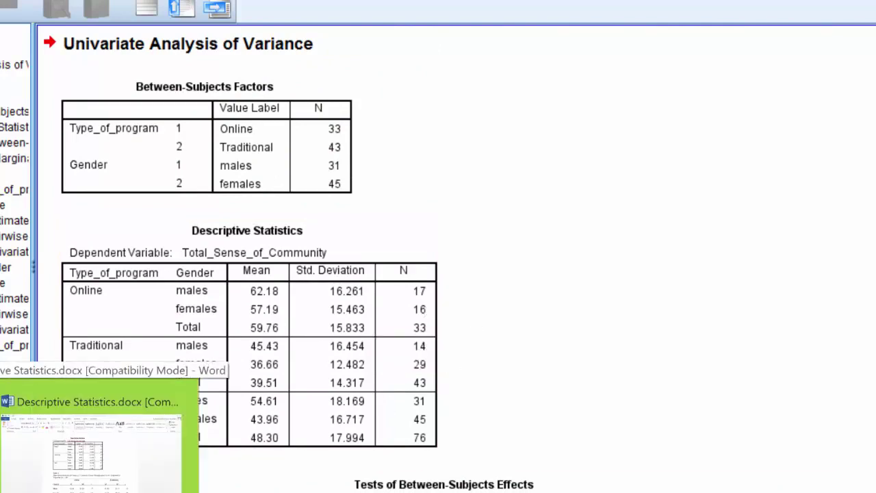
{"action": "left_click", "coordinate": [96, 479]}
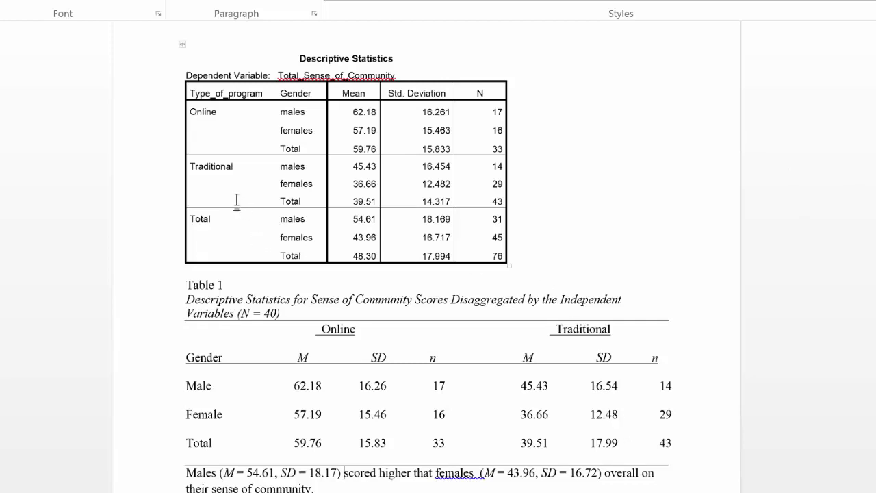
{"action": "mouse_move", "coordinate": [193, 112]}
{"action": "double_click", "coordinate": [192, 111]}
{"action": "left_click_drag", "start_coordinate": [288, 115], "coordinate": [376, 113]}
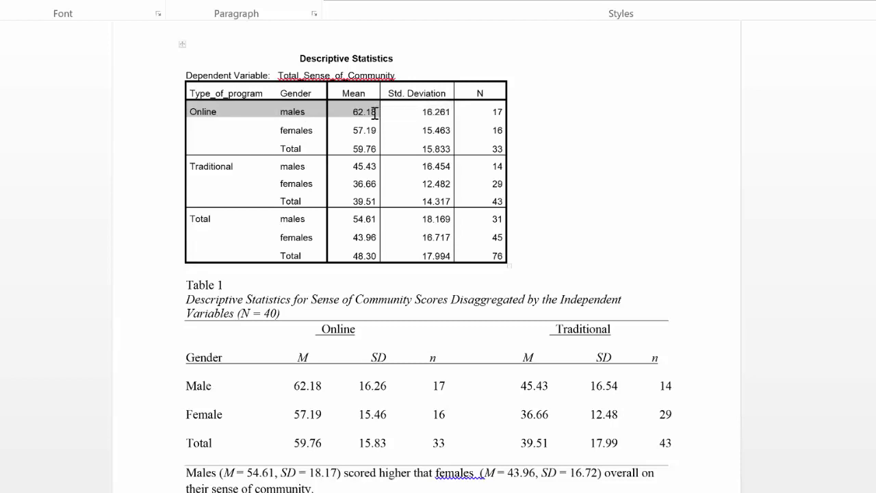
{"action": "left_click_drag", "start_coordinate": [305, 329], "coordinate": [354, 331]}
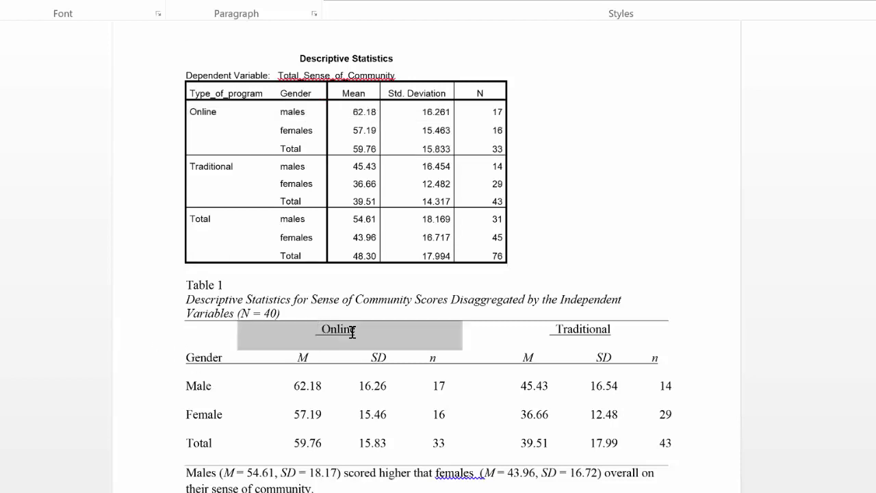
{"action": "mouse_move", "coordinate": [195, 386]}
{"action": "left_mouse_down"}
{"action": "mouse_move", "coordinate": [302, 378]}
{"action": "mouse_move", "coordinate": [319, 389]}
{"action": "left_mouse_up"}
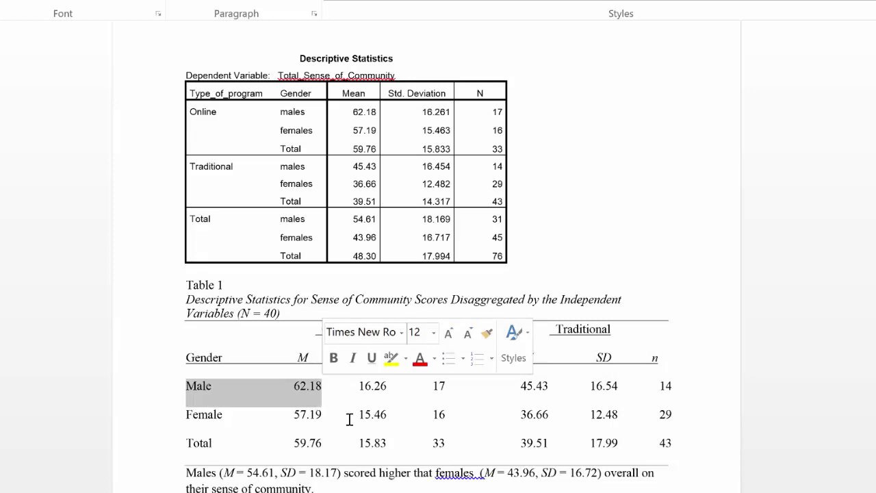
{"action": "left_click", "coordinate": [724, 337]}
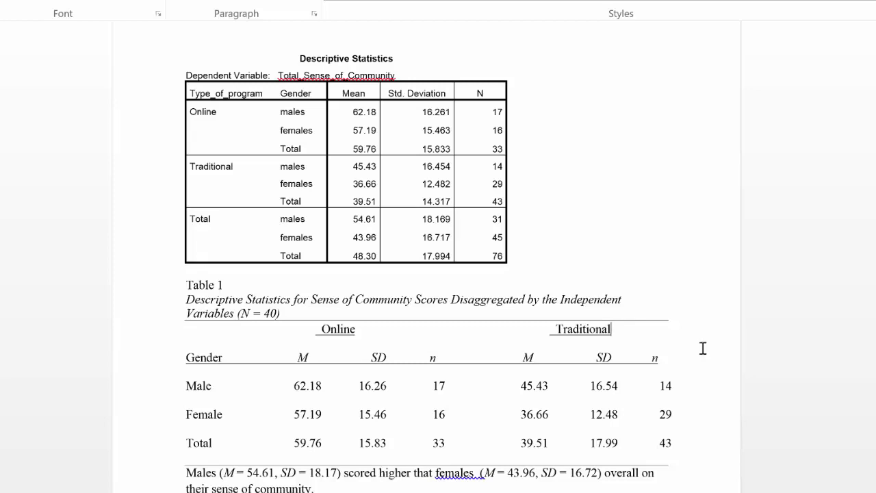
{"action": "left_click", "coordinate": [480, 476]}
{"action": "mouse_move", "coordinate": [327, 487]}
{"action": "left_mouse_down"}
{"action": "mouse_move", "coordinate": [248, 471]}
{"action": "mouse_move", "coordinate": [195, 472]}
{"action": "left_mouse_up"}
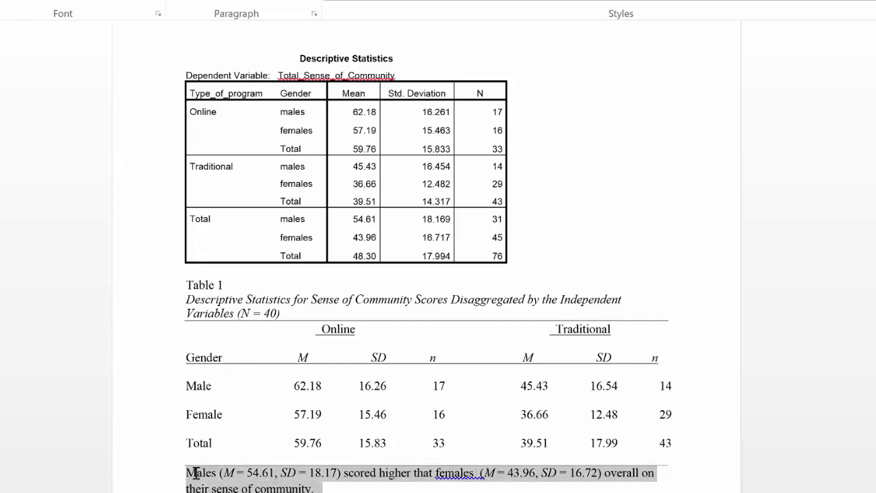
{"action": "left_click", "coordinate": [330, 488]}
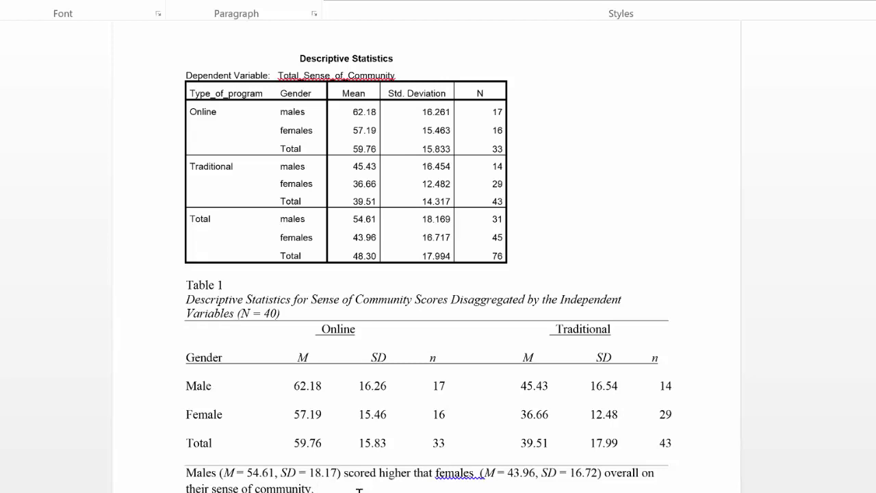
{"action": "left_click", "coordinate": [433, 354]}
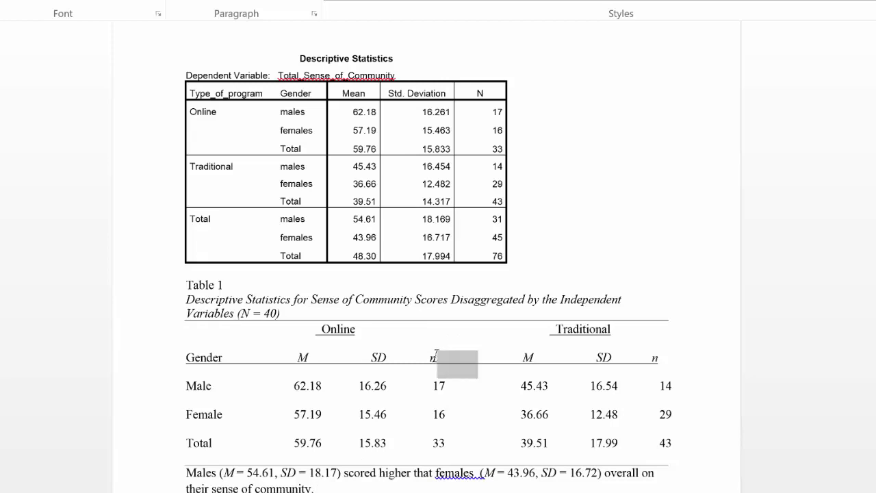
{"action": "left_click", "coordinate": [452, 358]}
{"action": "left_click_drag", "start_coordinate": [430, 356], "coordinate": [445, 353]}
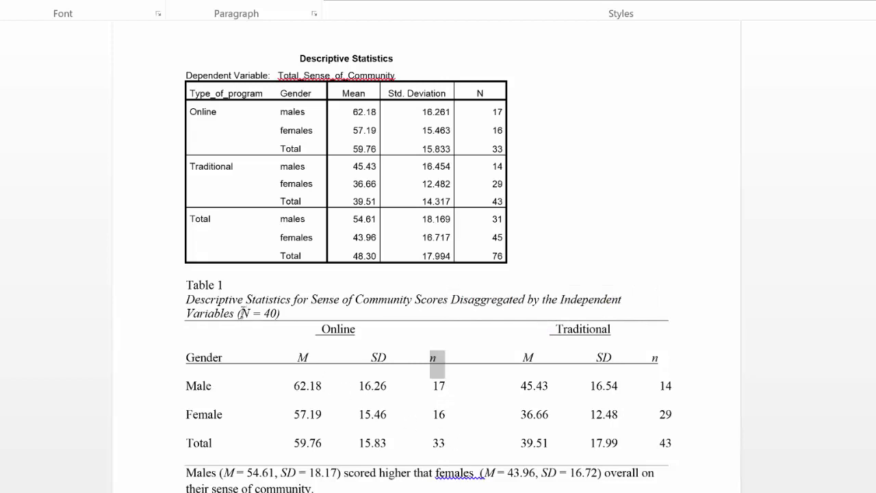
Check the title's N = 40 against the SPSS total N of 76, cursor after the 40
{"action": "left_click_drag", "start_coordinate": [239, 314], "coordinate": [280, 312]}
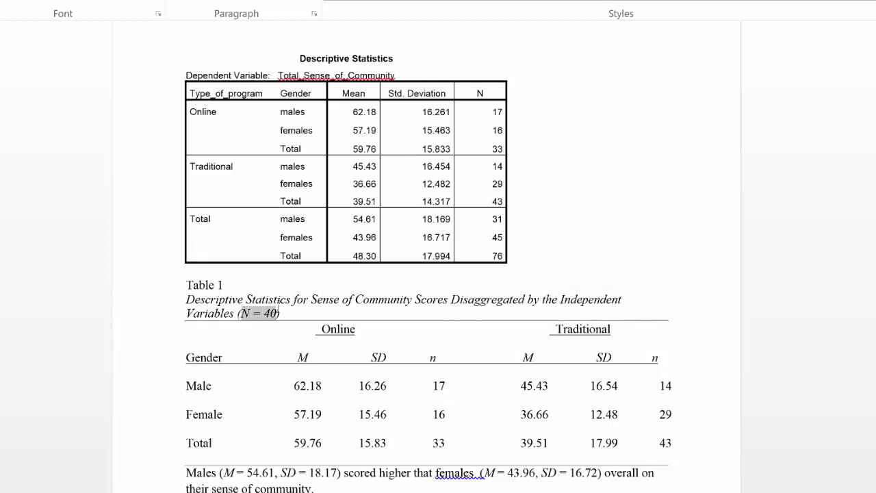
{"action": "left_click", "coordinate": [280, 312]}
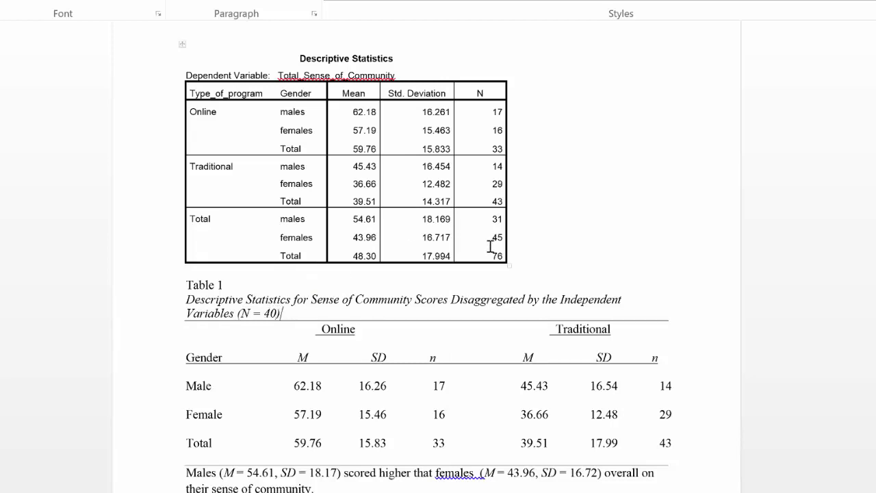
{"action": "left_click_drag", "start_coordinate": [493, 251], "coordinate": [512, 253]}
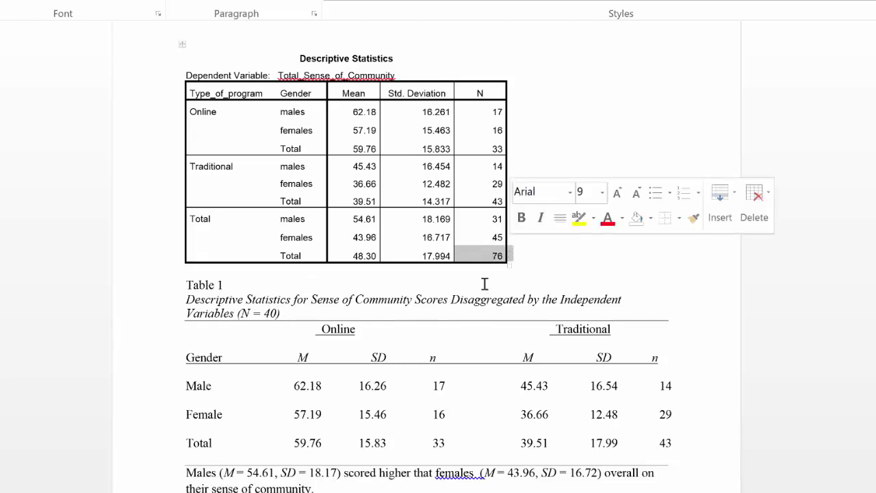
{"action": "left_click", "coordinate": [280, 313]}
{"action": "type", "text": "76"}
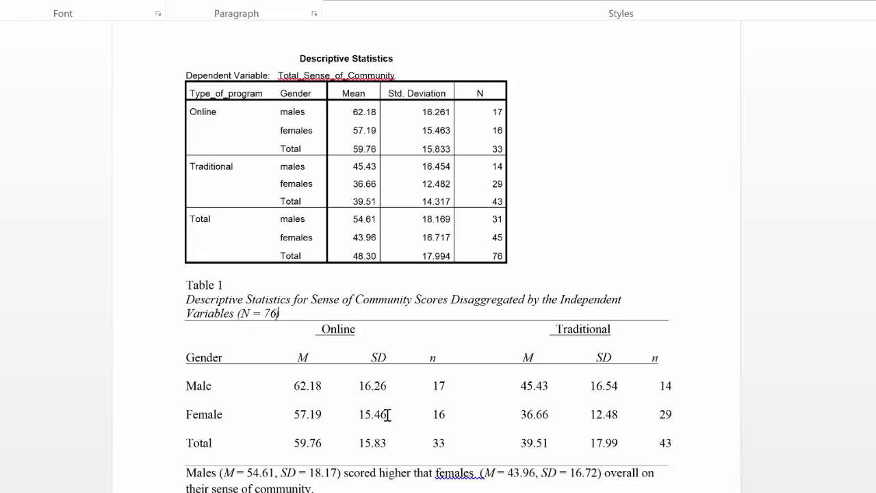
{"action": "mouse_move", "coordinate": [386, 415]}
{"action": "left_mouse_down"}
{"action": "mouse_move", "coordinate": [377, 415]}
{"action": "mouse_move", "coordinate": [375, 442]}
{"action": "left_mouse_up"}
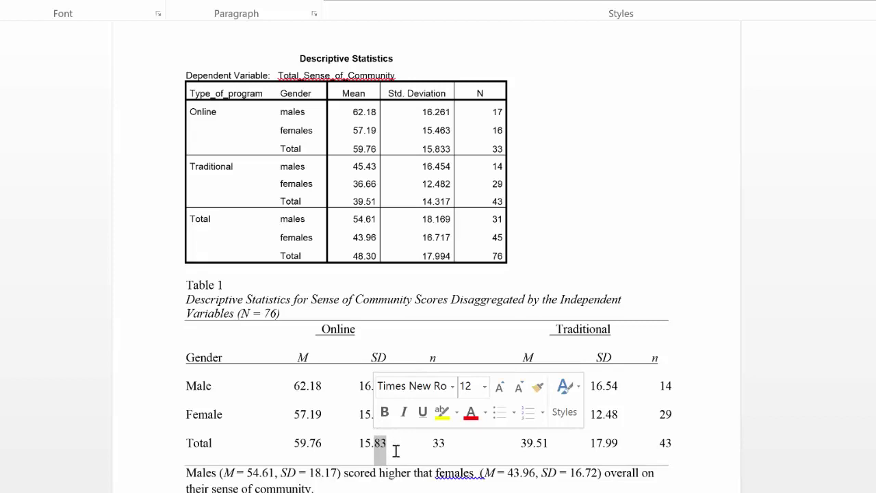
{"action": "left_click", "coordinate": [395, 451]}
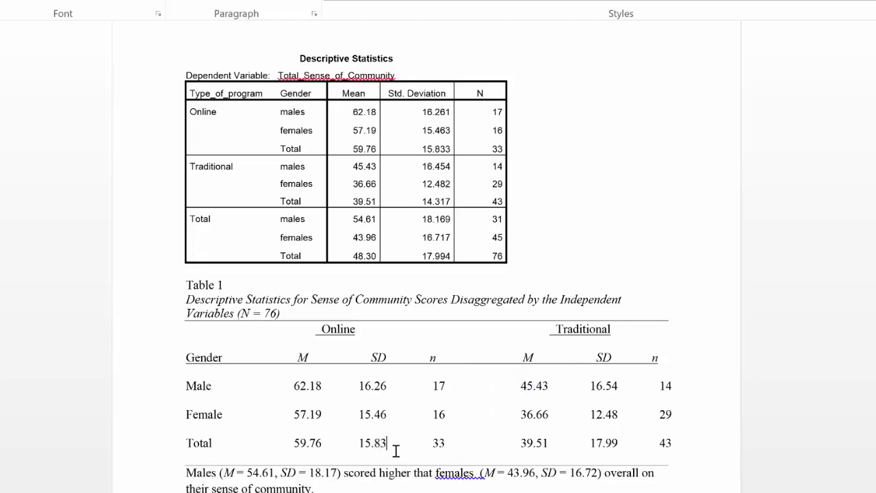